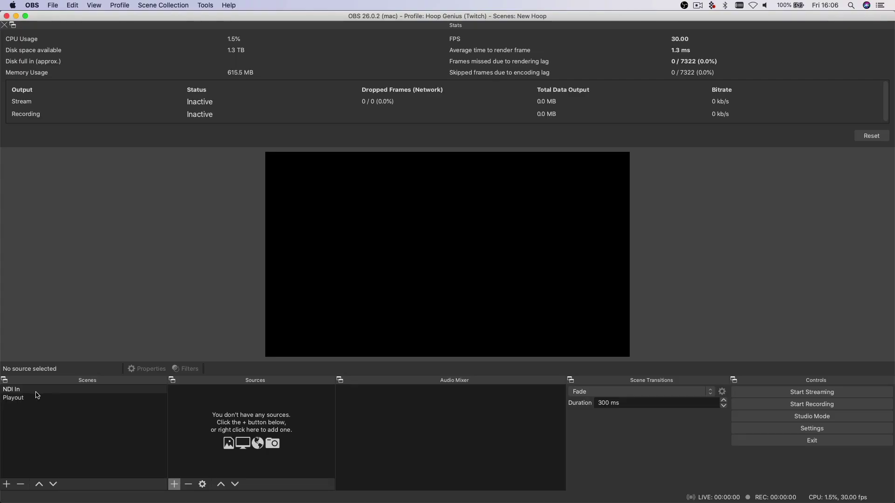
# Step: Add NDI source 'Cam1' to the NDI In scene, receiving the BIRDDOG-71C36 (HDMI) feed
pyautogui.click(37, 393)
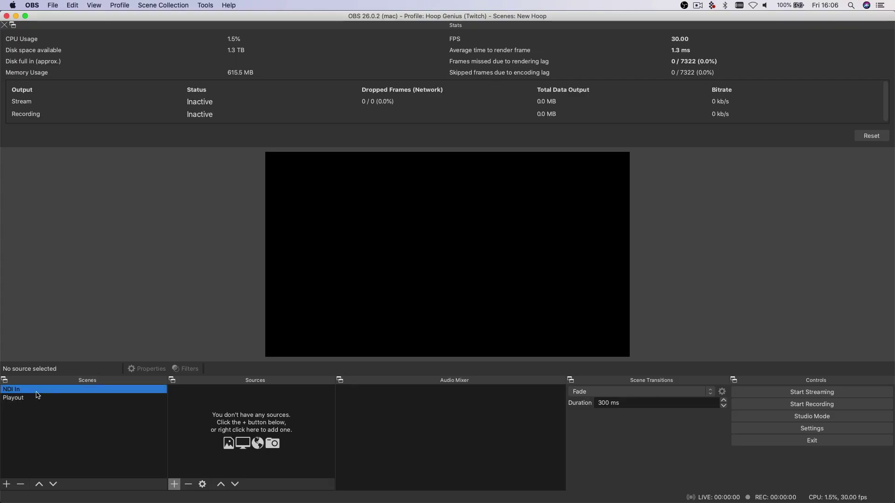
pyautogui.click(175, 484)
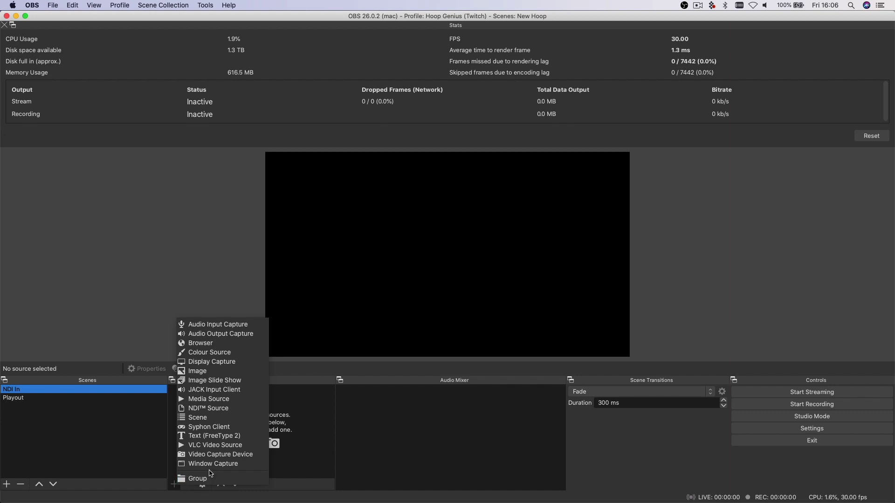
pyautogui.click(207, 412)
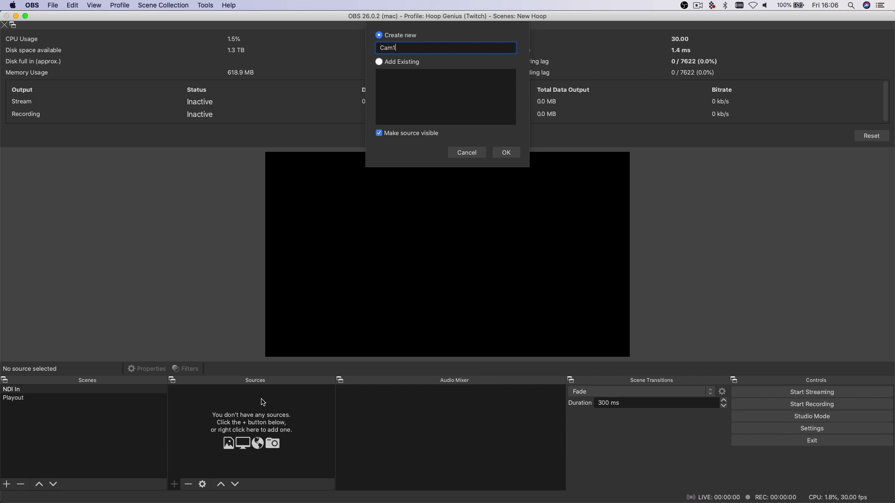
pyautogui.write('Cam1')
pyautogui.press('Return')
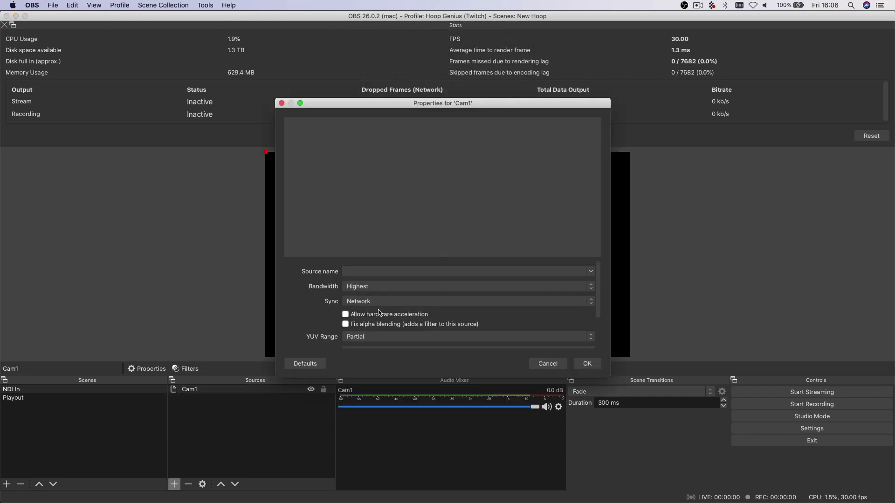
pyautogui.click(590, 273)
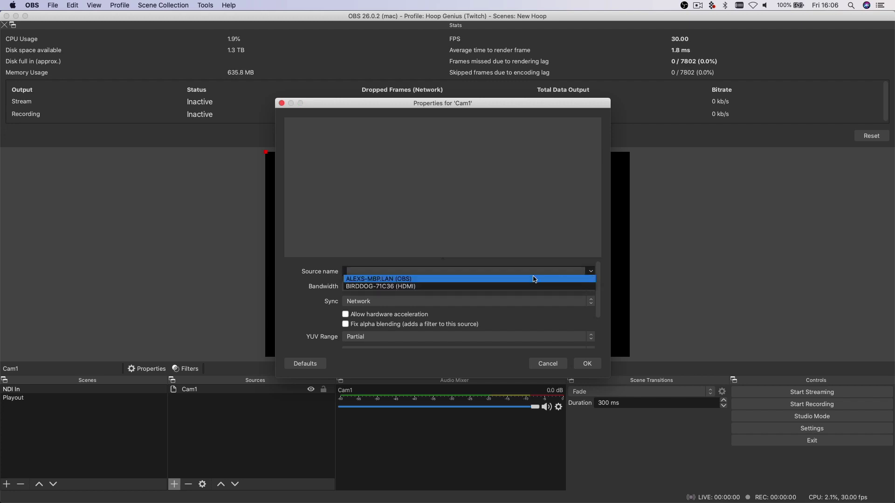
pyautogui.click(401, 286)
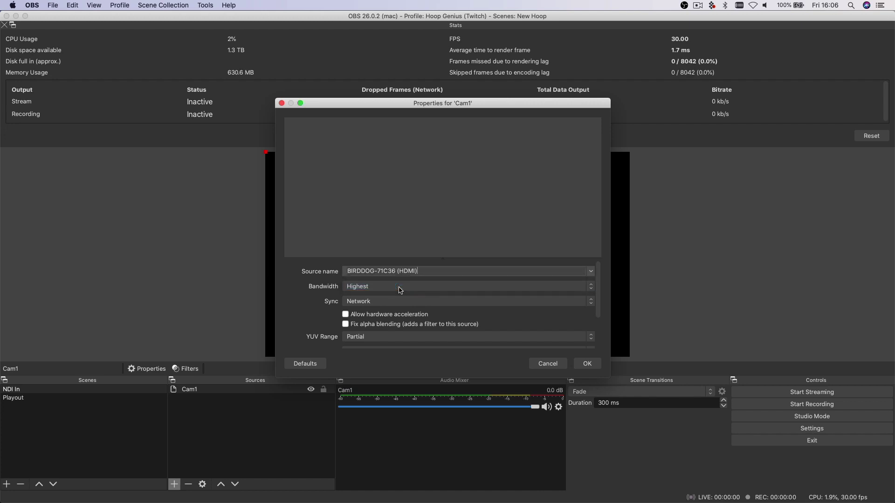
pyautogui.moveTo(600, 288); pyautogui.dragTo(601, 330)
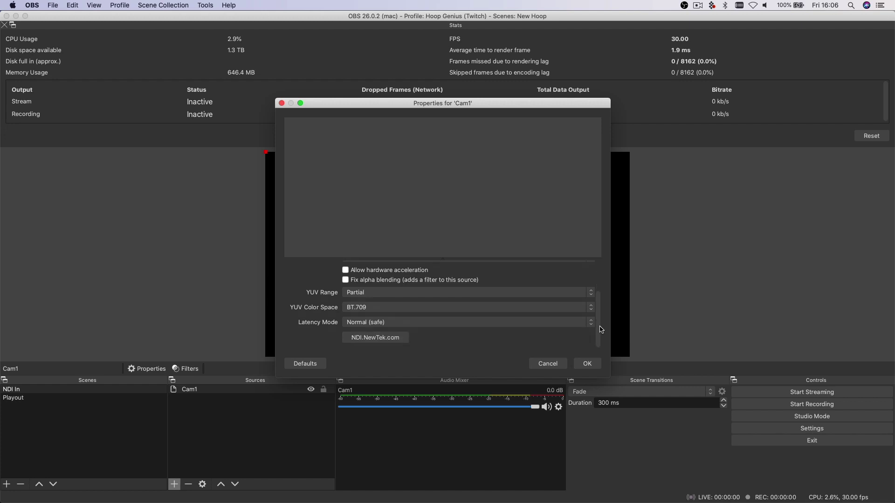
pyautogui.click(588, 364)
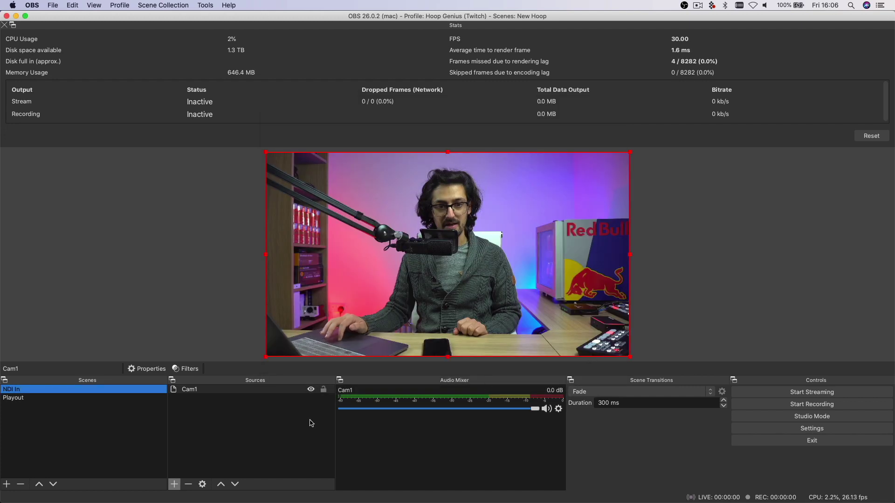
pyautogui.click(262, 444)
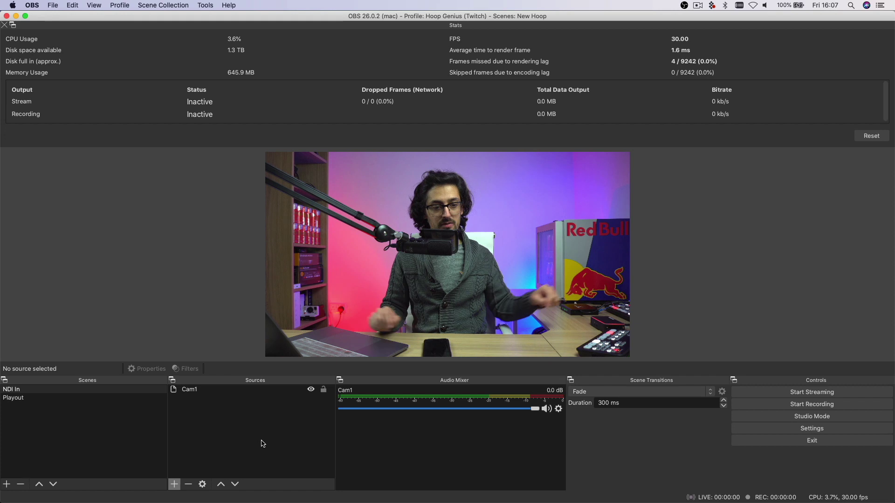
# Step: Create a scene with the default name Scene 2, then reselect the NDI In scene
pyautogui.click(7, 485)
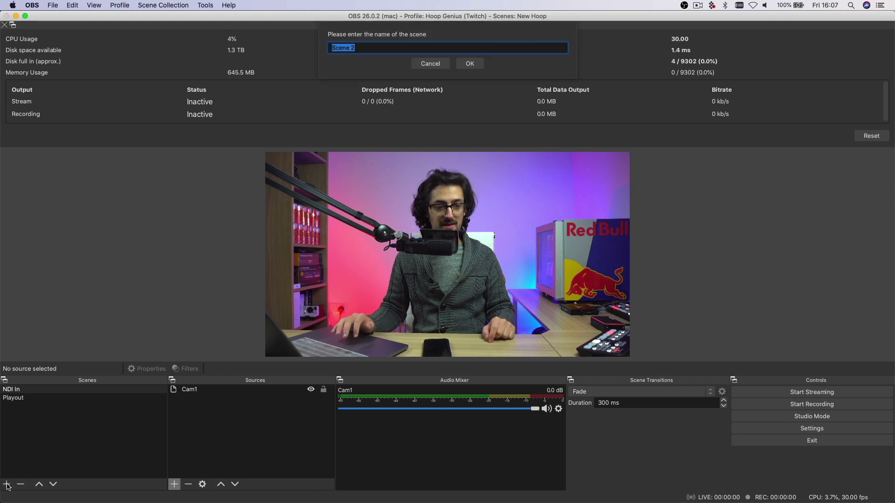
pyautogui.click(472, 61)
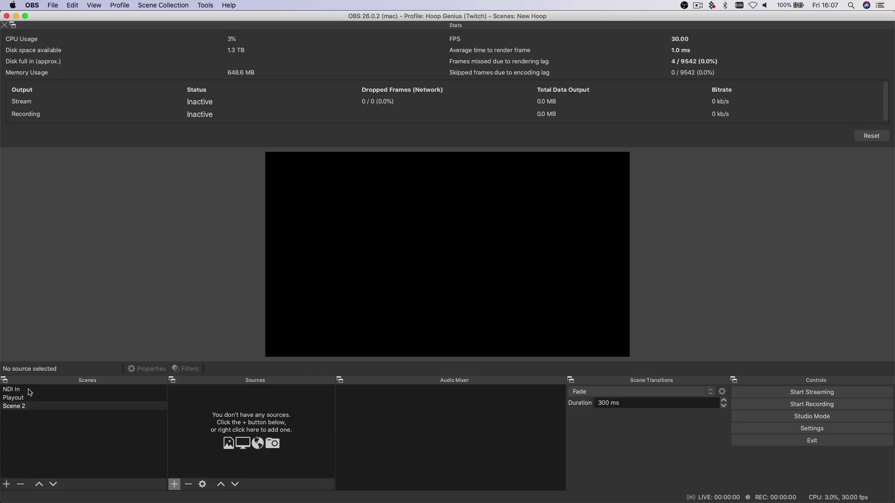
pyautogui.click(14, 390)
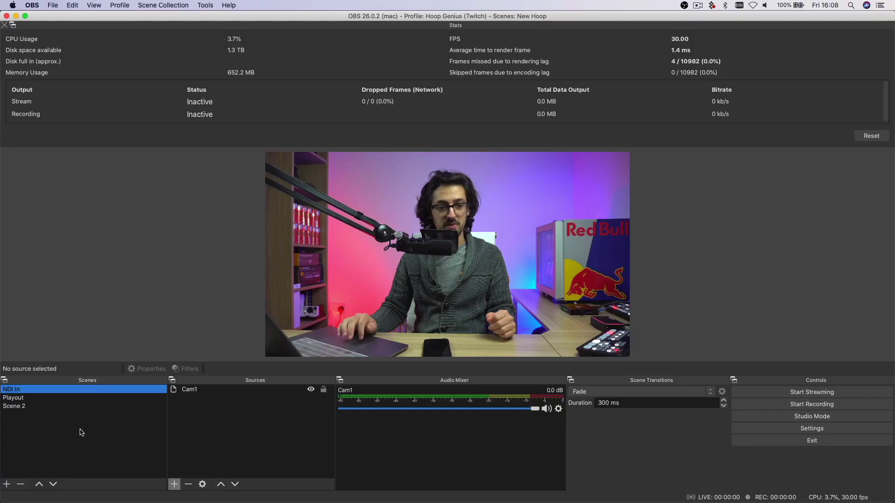
# Step: In Tools > NDI™ Output settings, enable Main Output and leave Preview Output off
pyautogui.click(283, 216)
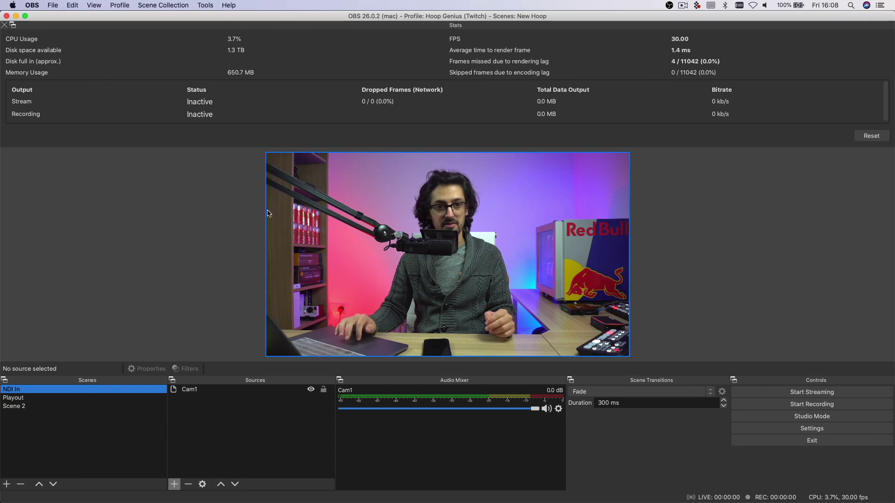
pyautogui.click(205, 6)
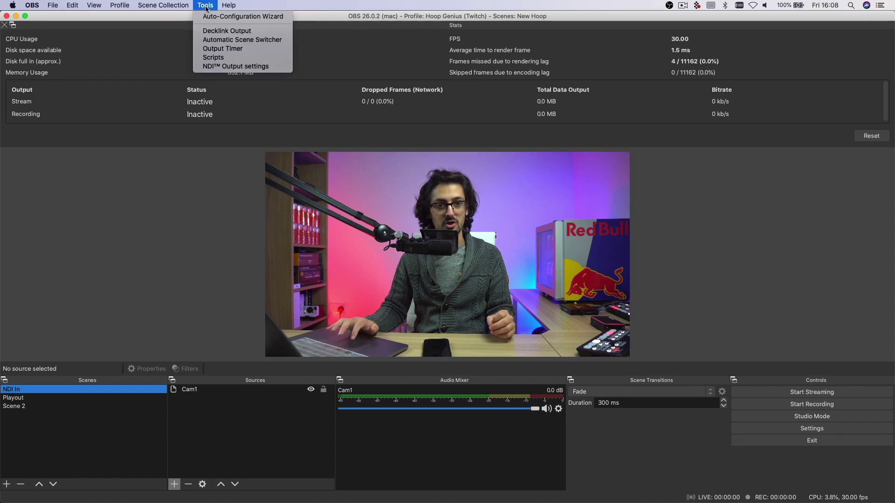
pyautogui.click(218, 69)
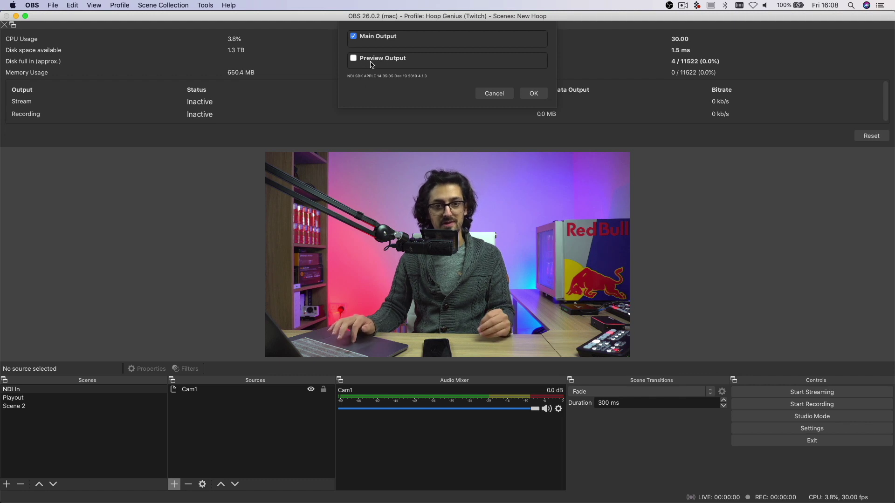
pyautogui.click(532, 94)
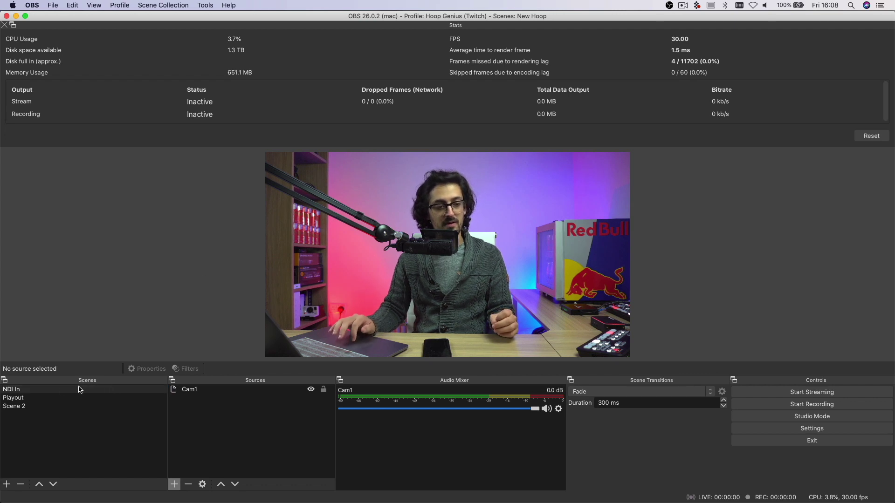
# Step: Switch to Playout, check The Knockout EP1.mp4 source properties, then show all windows in Mission Control
pyautogui.click(22, 398)
pyautogui.doubleClick(209, 391)
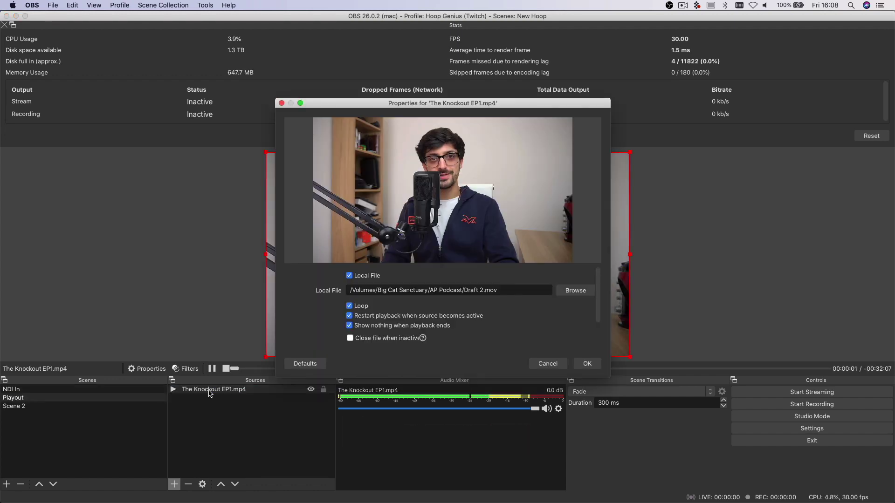
pyautogui.click(587, 363)
pyautogui.click(261, 420)
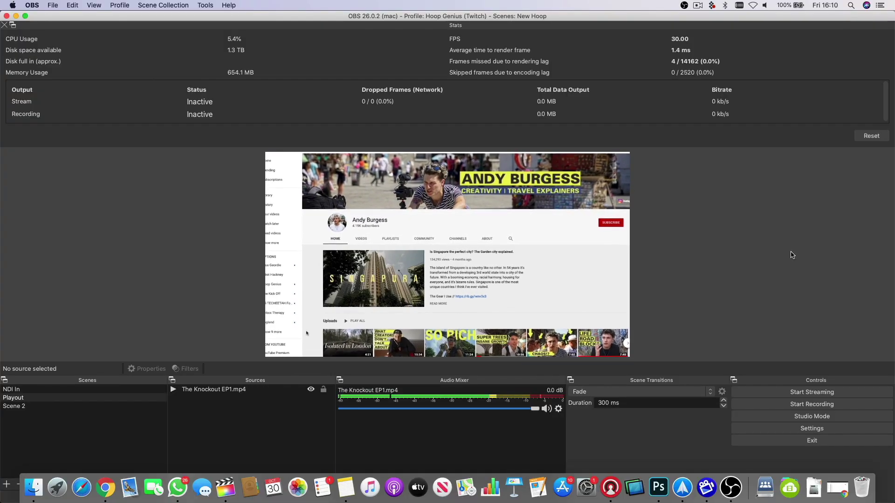
pyautogui.hotkey('ctrl', 'Up')
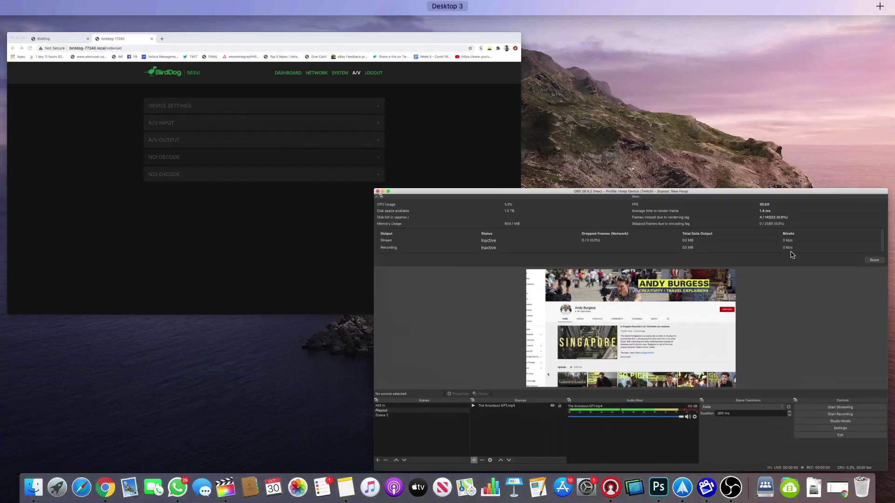
# Step: Set the BirdDog Mini's NDI Decode source to ALEXS-MBP.LAN (OBS) and apply it
pyautogui.click(365, 237)
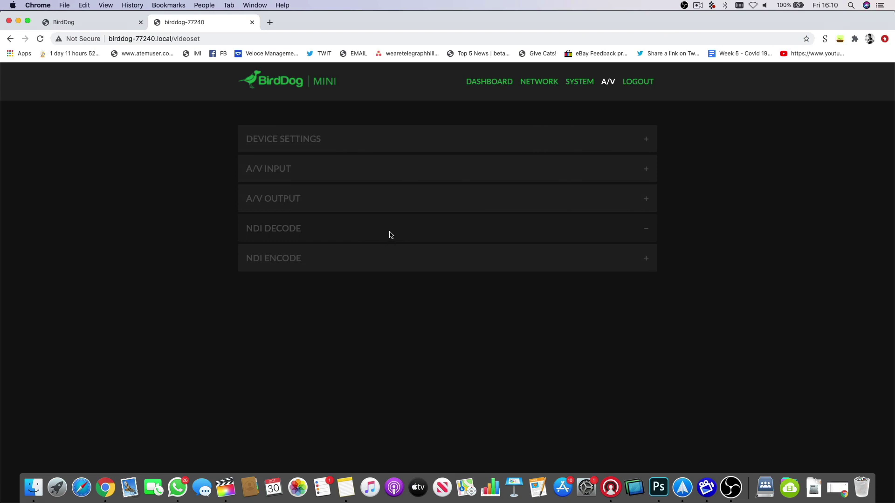
pyautogui.click(352, 233)
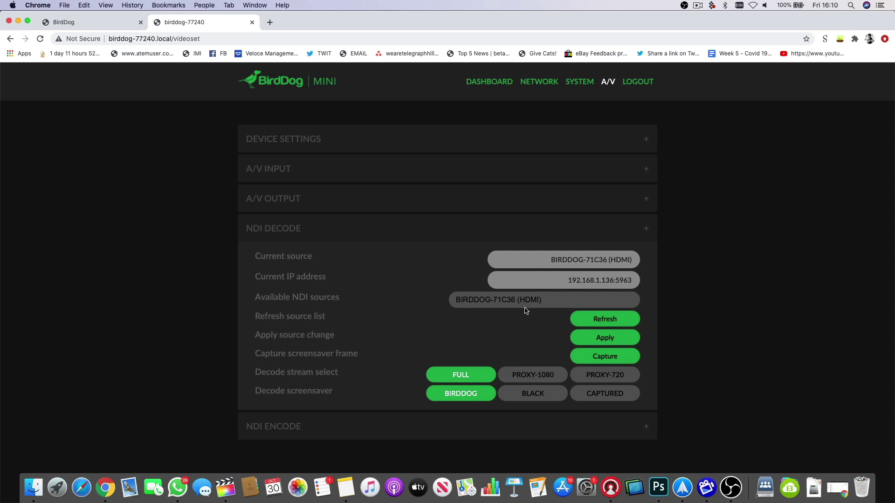
pyautogui.click(595, 316)
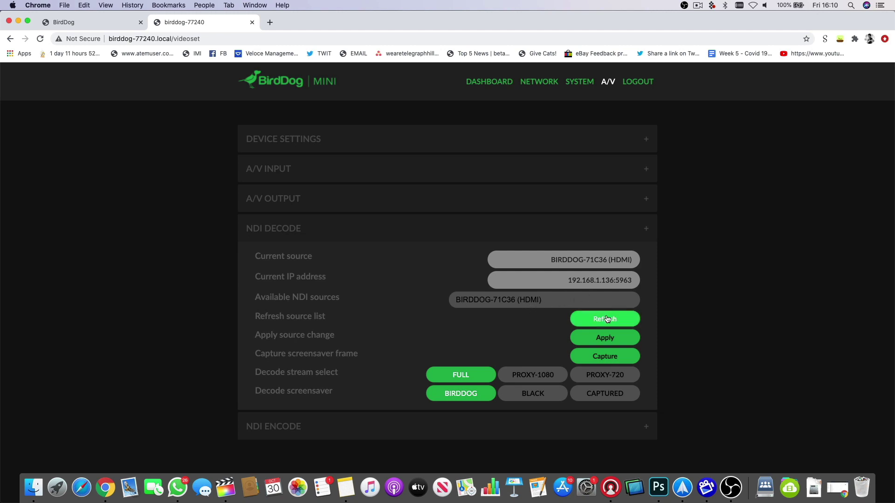
pyautogui.click(573, 300)
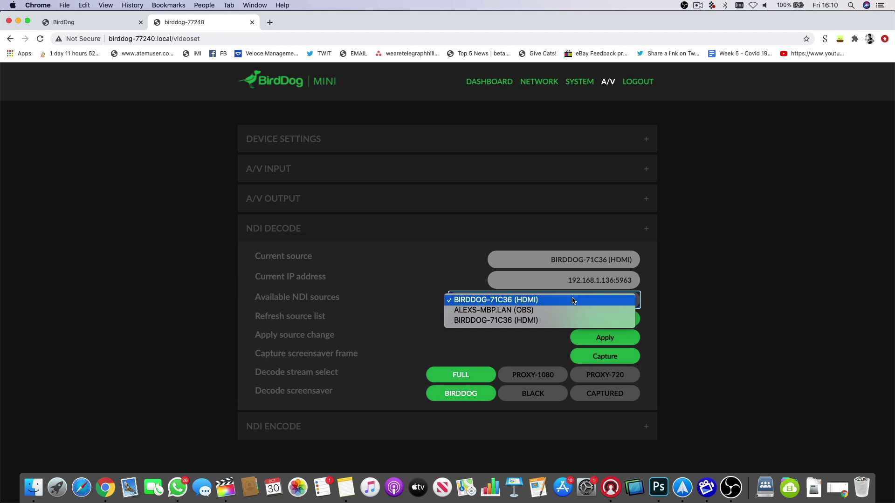
pyautogui.click(513, 311)
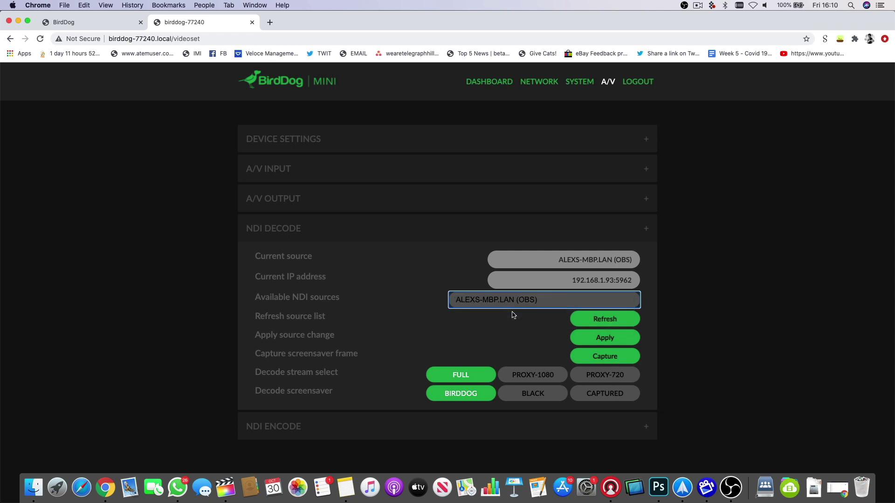
pyautogui.click(605, 339)
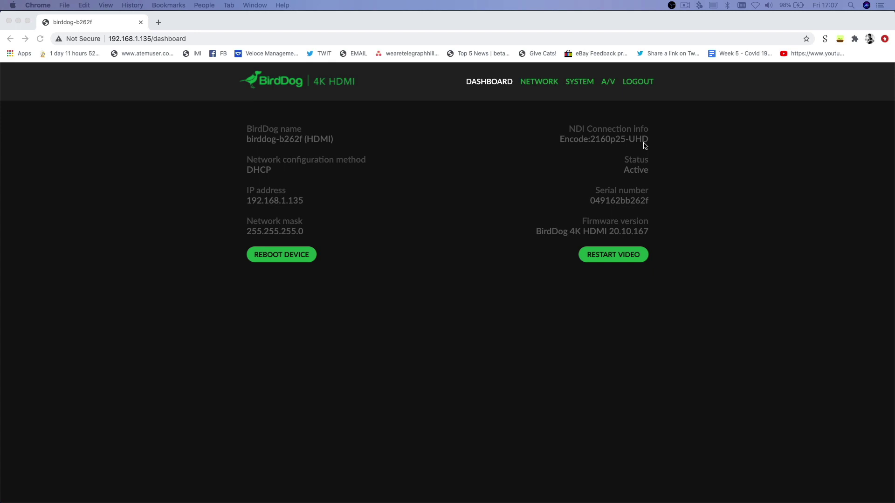
# Step: Review the 4K HDMI encoder's NDI Encode Settings under A/V, apply the source change, return to OBS
pyautogui.click(609, 86)
pyautogui.click(609, 82)
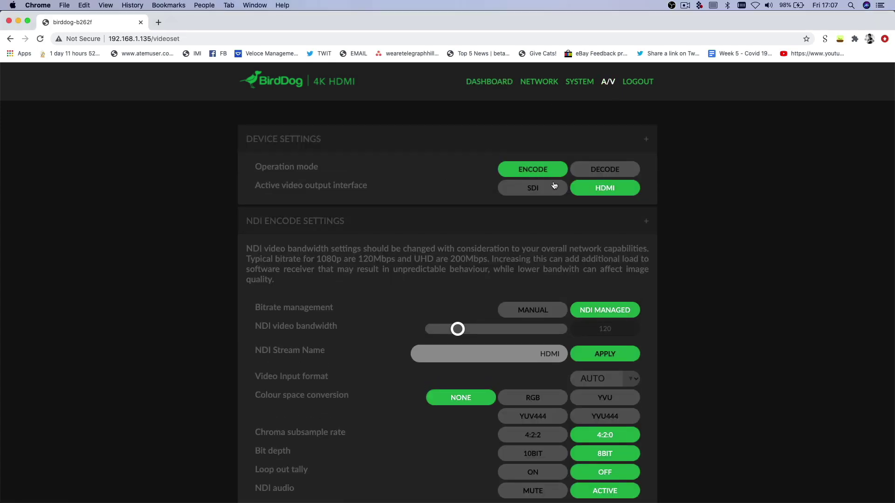
pyautogui.scroll(-5, 742, 304)
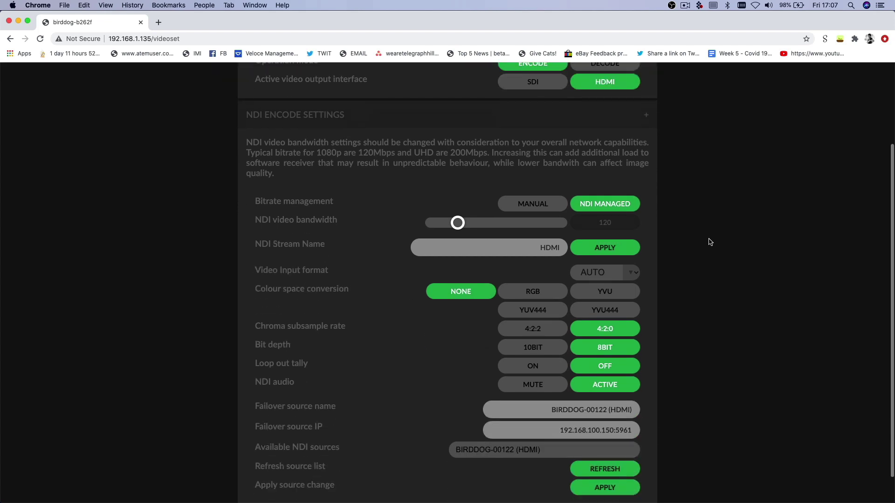
pyautogui.scroll(2, 707, 242)
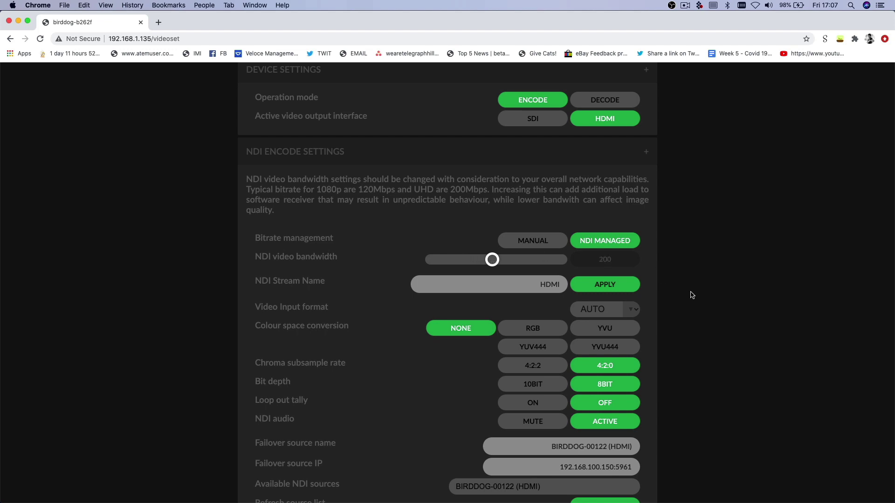
pyautogui.scroll(-3, 692, 295)
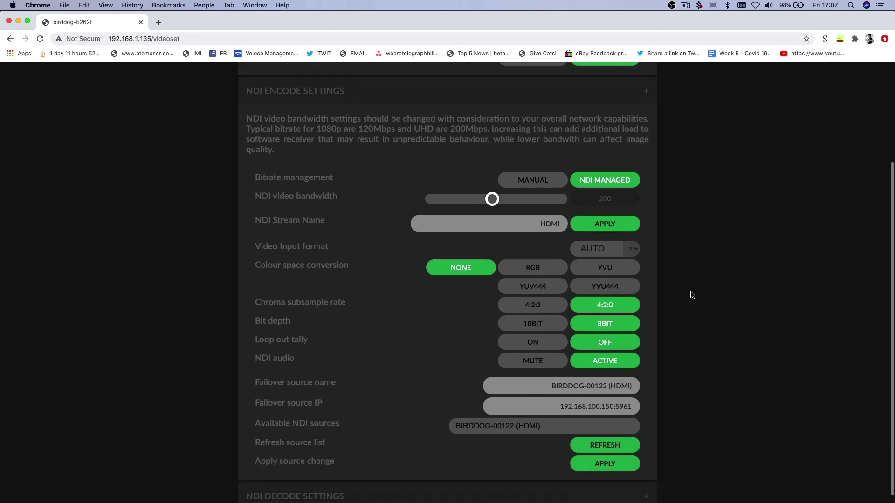
pyautogui.click(606, 461)
pyautogui.click(612, 460)
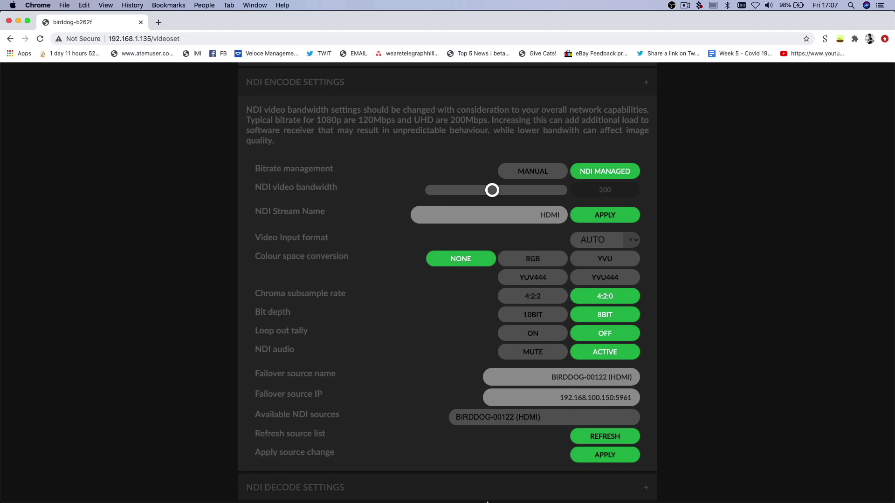
pyautogui.moveTo(487, 501)
pyautogui.click(730, 494)
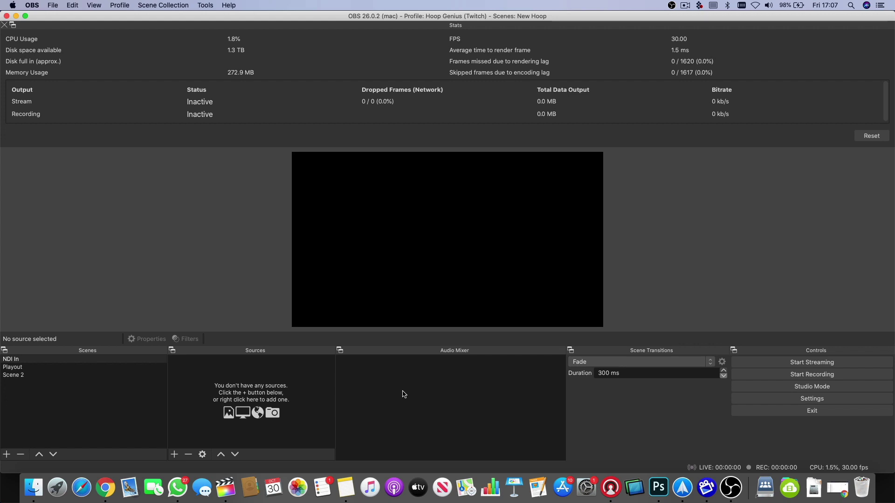
# Step: Add a default-named NDI™ Source to the empty scene, receiving BIRDDOG-B262F (HDMI)
pyautogui.click(175, 455)
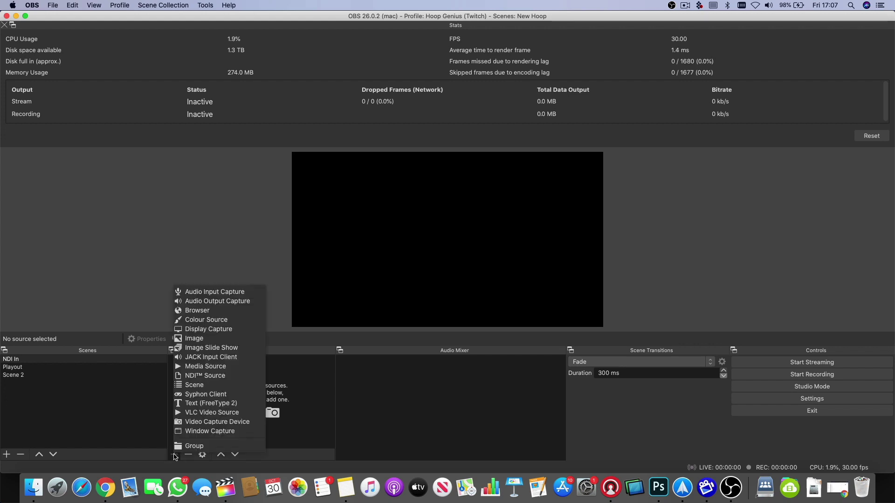
pyautogui.click(203, 377)
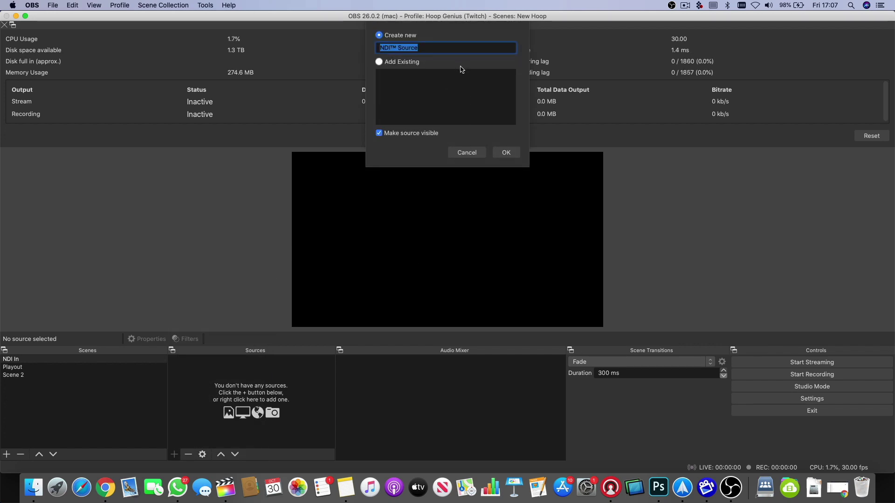
pyautogui.click(498, 153)
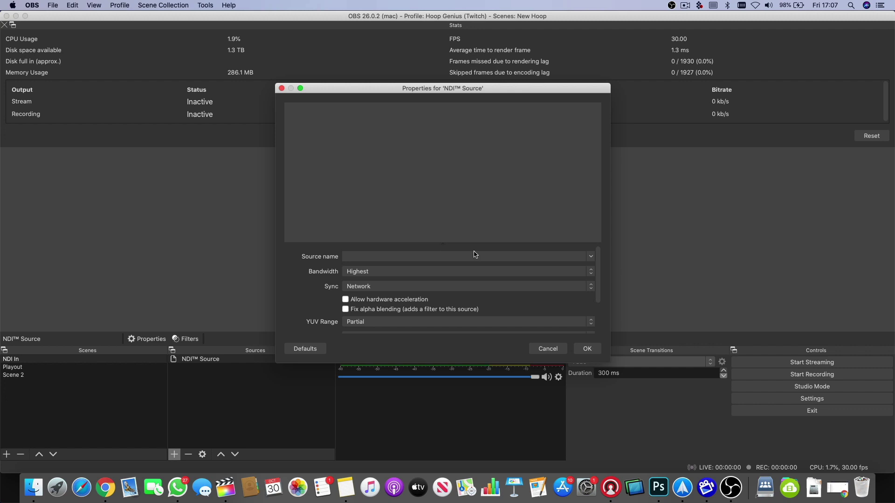
pyautogui.click(591, 257)
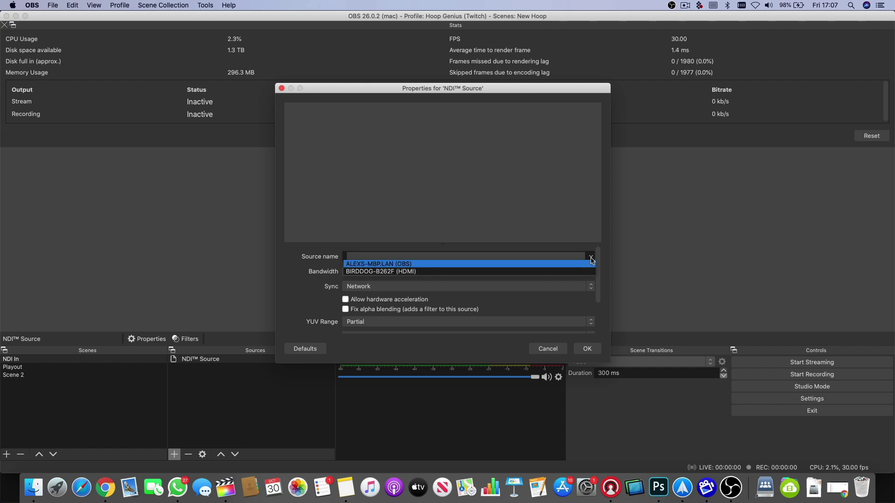
pyautogui.click(490, 272)
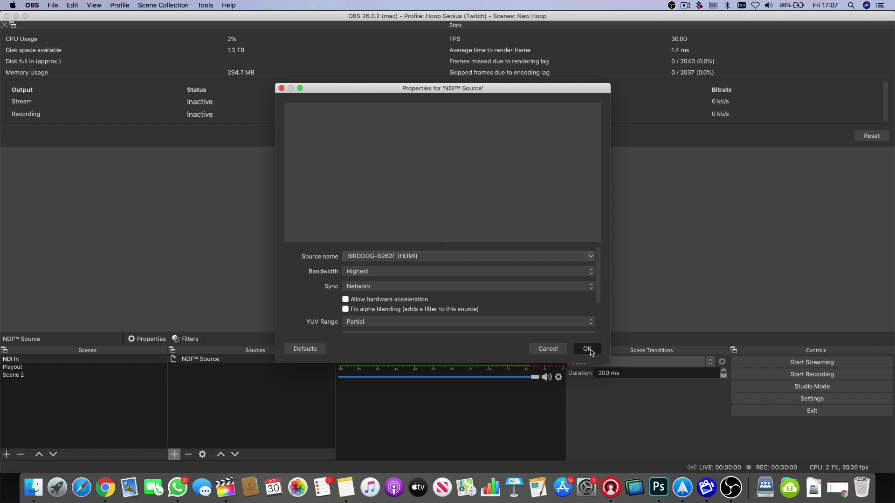
pyautogui.click(587, 350)
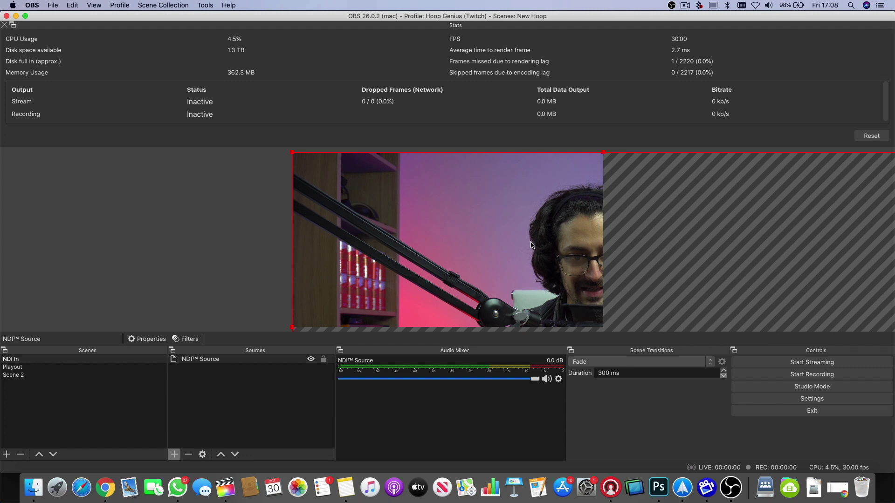
# Step: Centre the camera image and apply Transform > Fit to screen to the NDI™ Source
pyautogui.moveTo(532, 245); pyautogui.dragTo(393, 212)
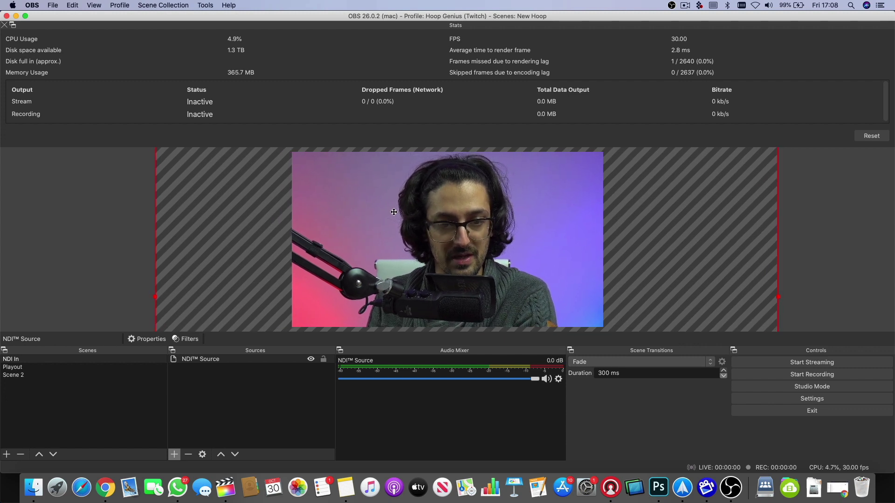
pyautogui.rightClick(416, 230)
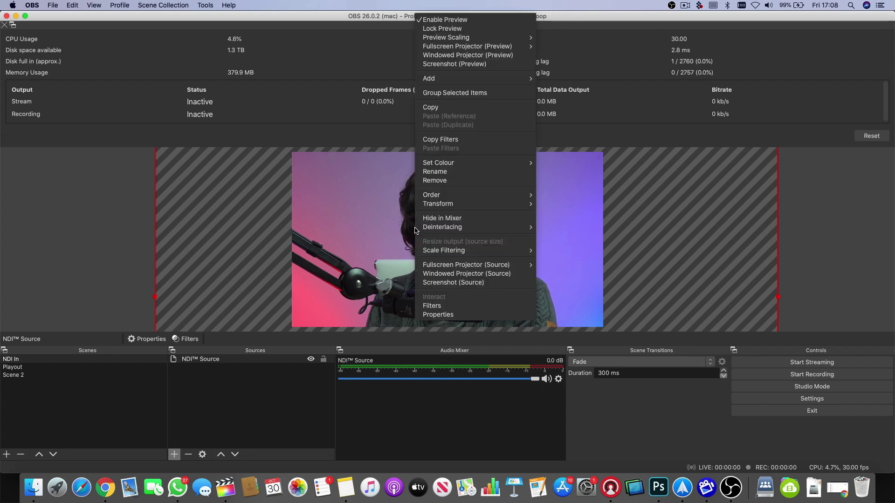
pyautogui.moveTo(432, 264)
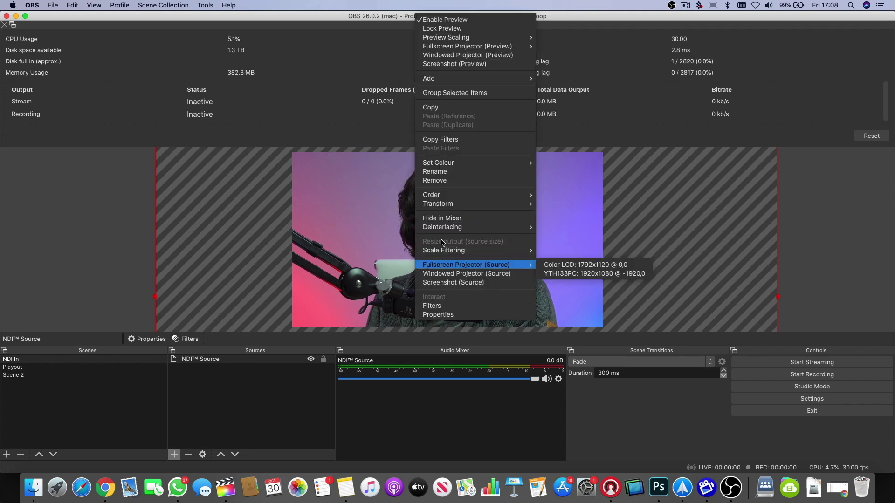
pyautogui.moveTo(445, 206)
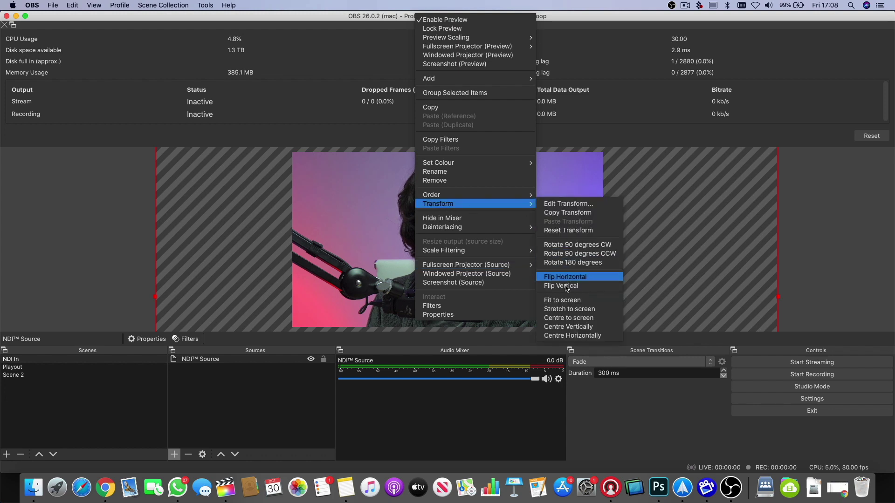
pyautogui.click(564, 301)
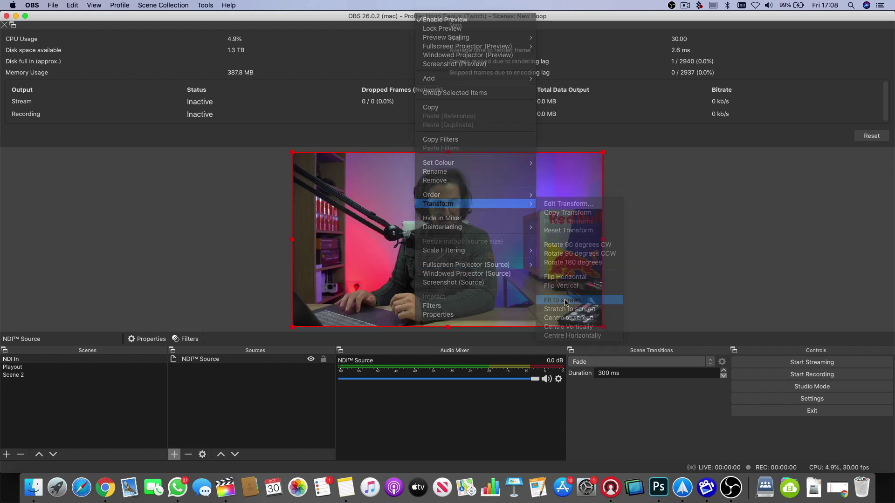
pyautogui.click(682, 280)
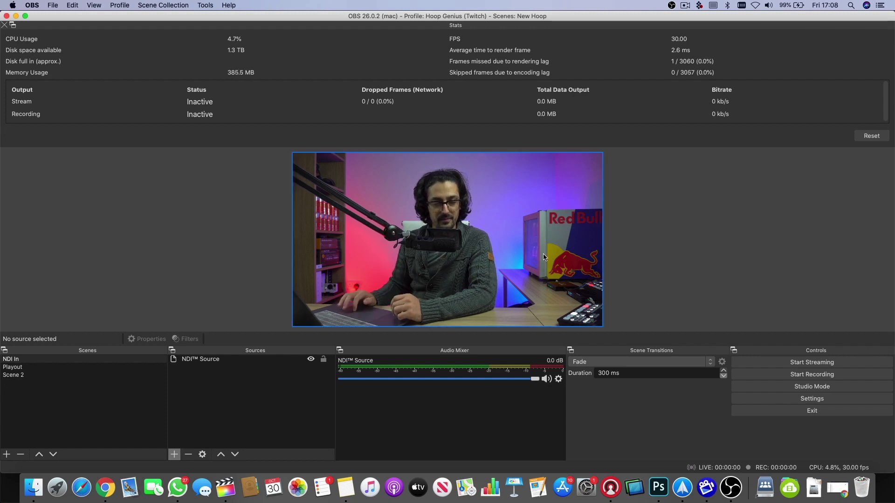
# Step: Enlarge the NDI™ Source beyond the canvas edges and stretch it to fill the screen
pyautogui.click(496, 273)
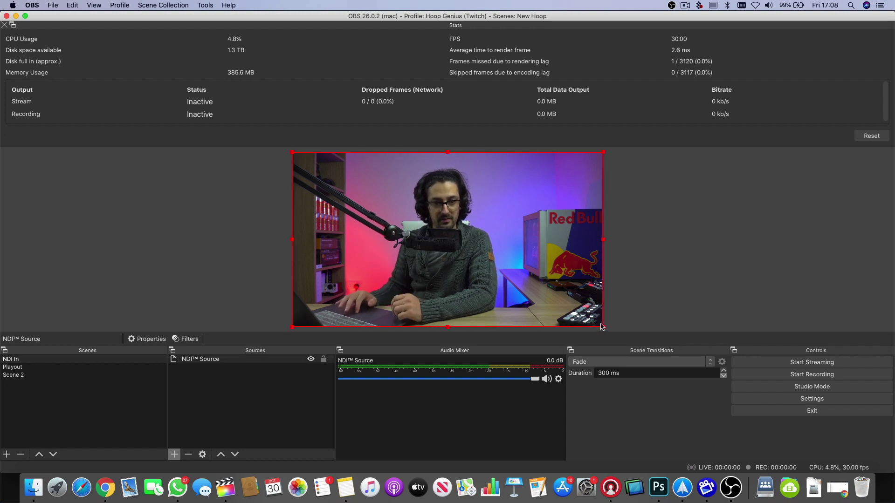
pyautogui.moveTo(604, 328); pyautogui.dragTo(775, 426)
pyautogui.moveTo(515, 274); pyautogui.dragTo(449, 255)
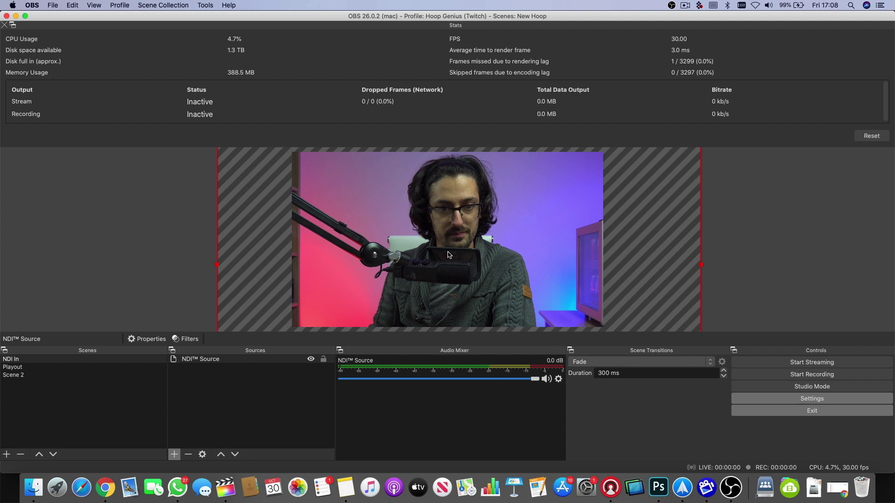
pyautogui.press('super+r')
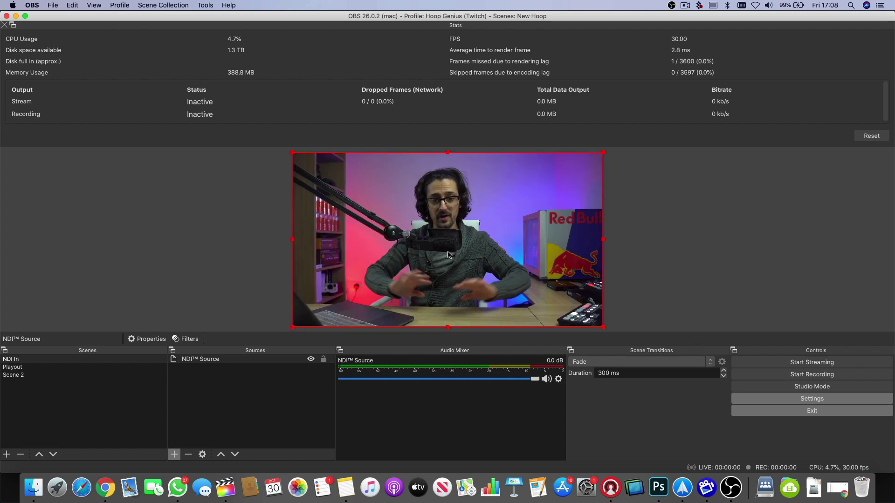